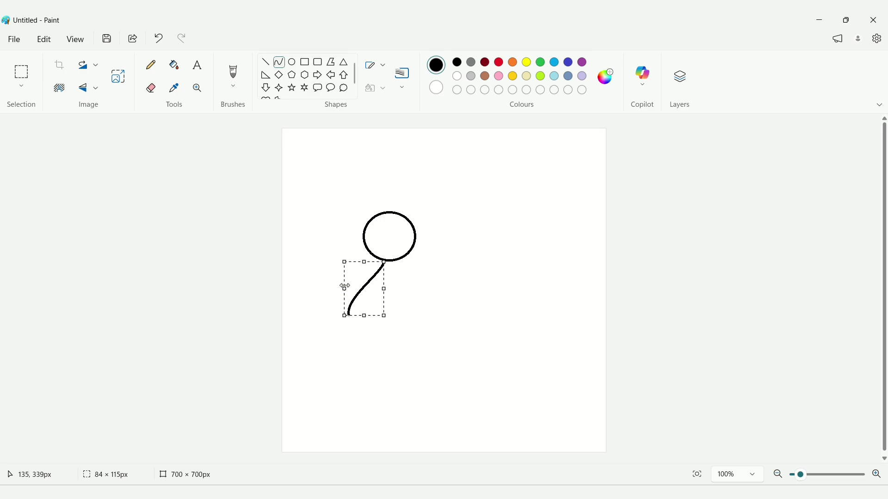
Finish the neck's front curve and continue it into a rounded breast and belly outline ending under the body
left_click(335, 301)
mouse_move(352, 317)
left_mouse_down()
mouse_move(448, 371)
mouse_move(352, 345)
mouse_move(401, 359)
mouse_move(398, 376)
left_mouse_up()
left_click(523, 334)
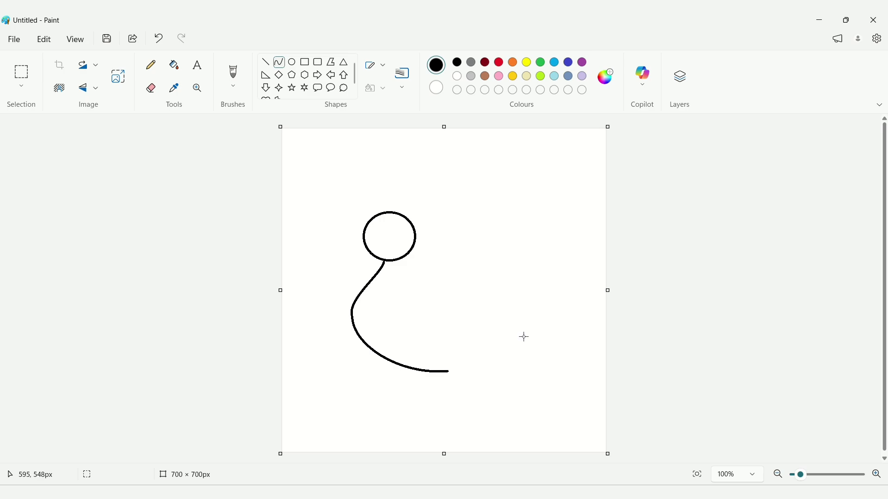
Draw a curve for the back of the neck and an arched back line about 233 px long toward the tail
mouse_move(415, 238)
left_mouse_down()
mouse_move(409, 290)
mouse_move(413, 253)
mouse_move(401, 281)
mouse_move(516, 304)
left_mouse_up()
left_click(412, 313)
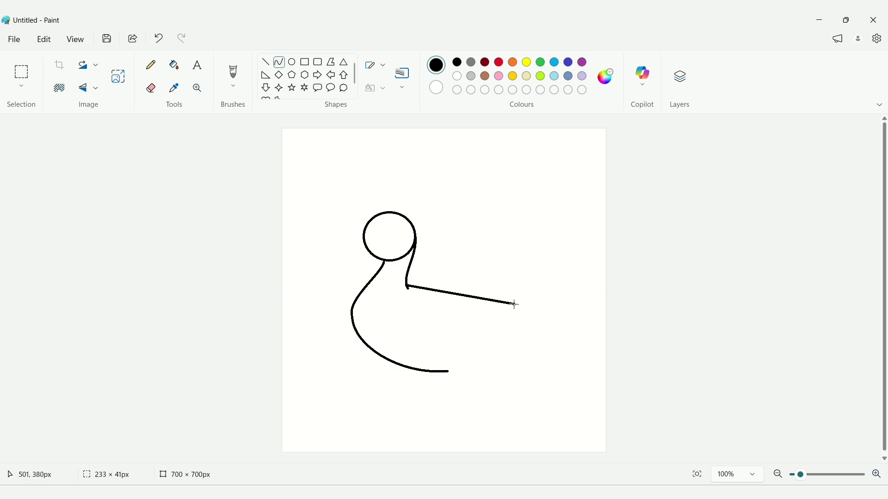
left_click_drag(425, 289, 476, 281)
left_click(481, 363)
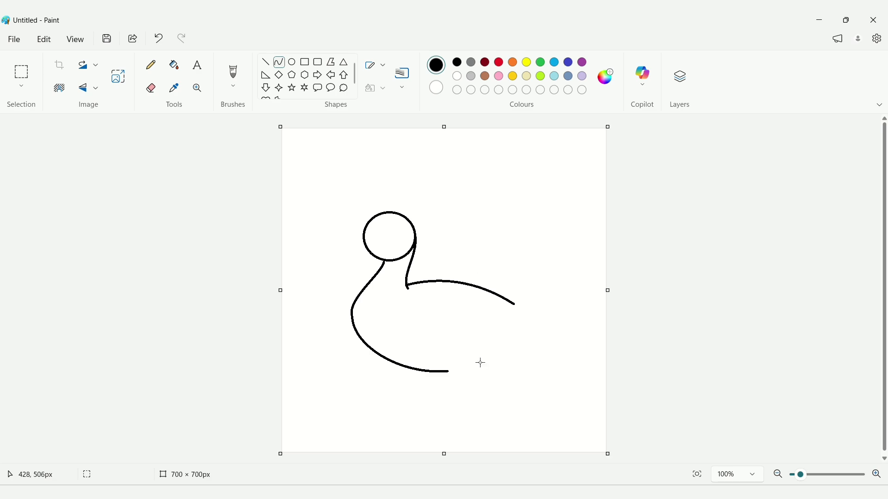
Draw the rear belly curve, about 178 × 126 px, up toward the tail, and a curved lower wing edge inside the body
mouse_move(448, 371)
left_mouse_down()
mouse_move(531, 314)
mouse_move(511, 343)
mouse_move(519, 345)
left_mouse_up()
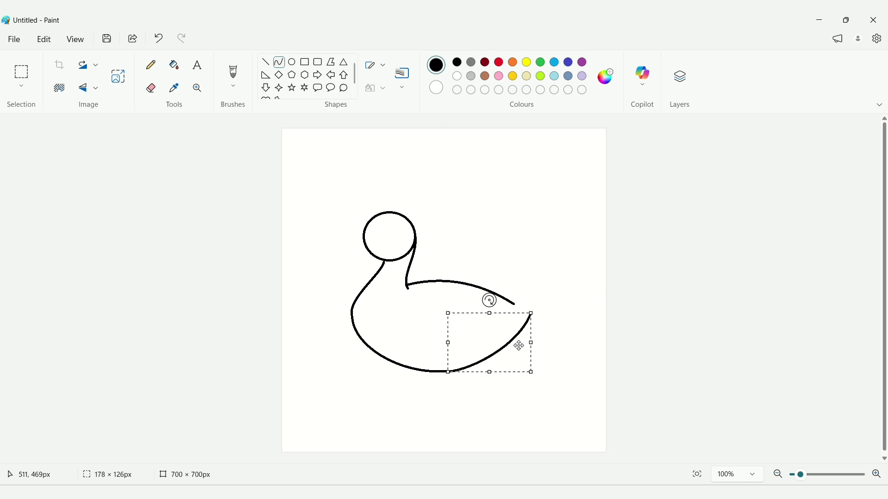
left_click(585, 328)
left_click_drag(401, 301, 490, 333)
mouse_move(422, 309)
left_mouse_down()
mouse_move(386, 332)
mouse_move(446, 339)
mouse_move(454, 351)
left_mouse_up()
Erase the kink in the breast outline and bridge the gap with a smooth curve about 28 × 90 px
left_click(151, 88)
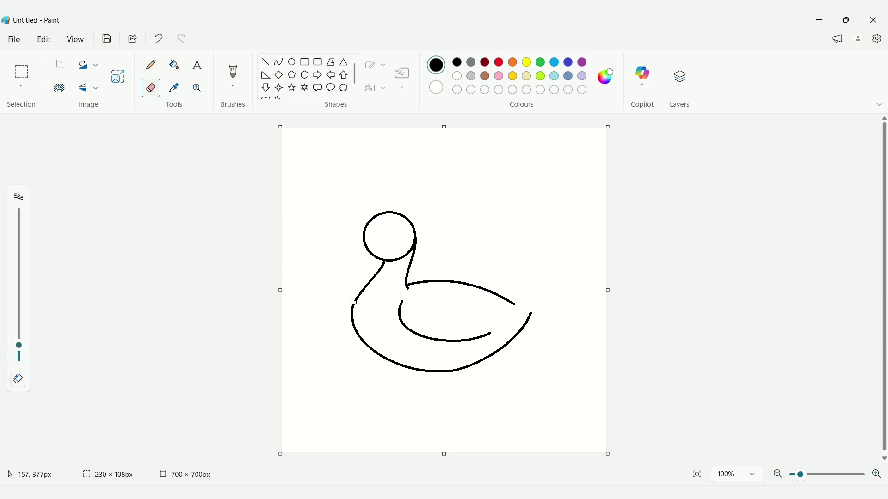
mouse_move(355, 303)
left_mouse_down()
mouse_move(363, 342)
mouse_move(350, 317)
mouse_move(353, 325)
left_mouse_up()
left_click(279, 62)
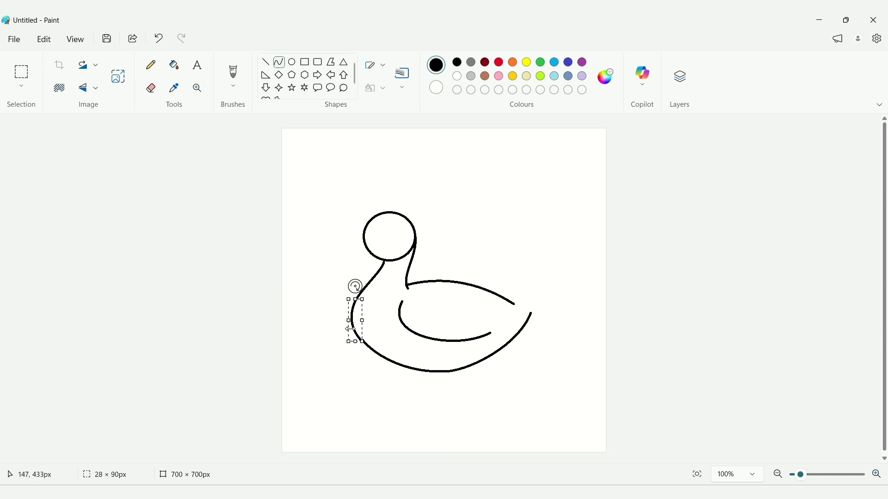
left_click(366, 383)
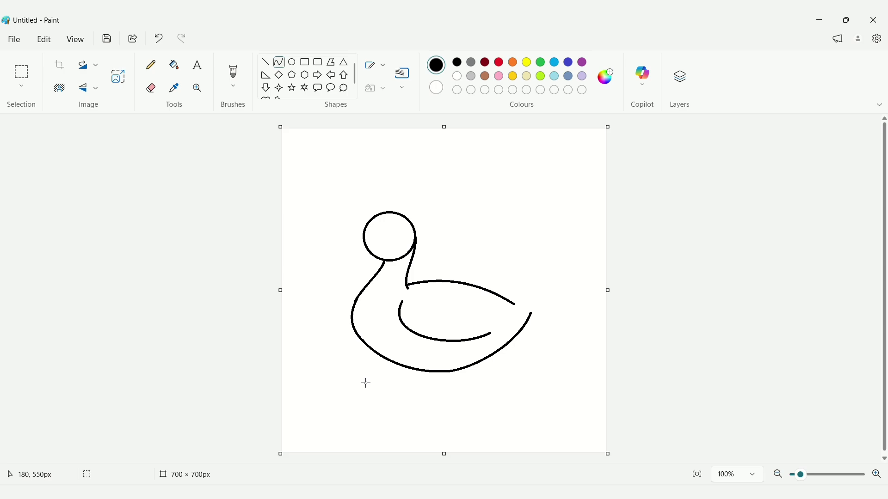
Draw short curves for the beak's base inside the head and erase the head outline crossing it
mouse_move(365, 232)
left_mouse_down()
mouse_move(377, 233)
mouse_move(379, 249)
mouse_move(374, 242)
left_mouse_up()
left_click(372, 240)
left_click(150, 89)
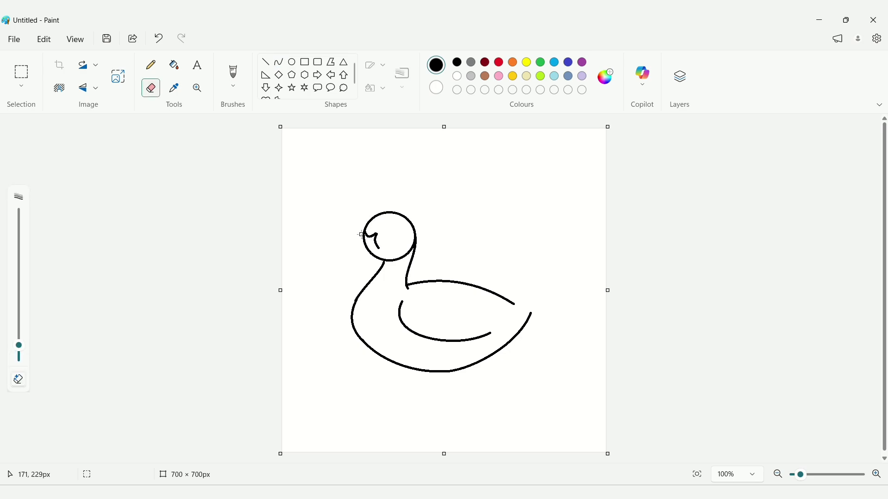
Draw the duck's pointed beak with curves for the upper and lower bill and a small nostril mark
left_click(282, 62)
mouse_move(364, 233)
left_mouse_down()
mouse_move(341, 250)
mouse_move(352, 242)
mouse_move(345, 243)
mouse_move(377, 246)
mouse_move(349, 255)
mouse_move(379, 248)
mouse_move(355, 261)
mouse_move(363, 244)
left_mouse_up()
left_click(322, 243)
left_click(344, 292)
left_click(343, 279)
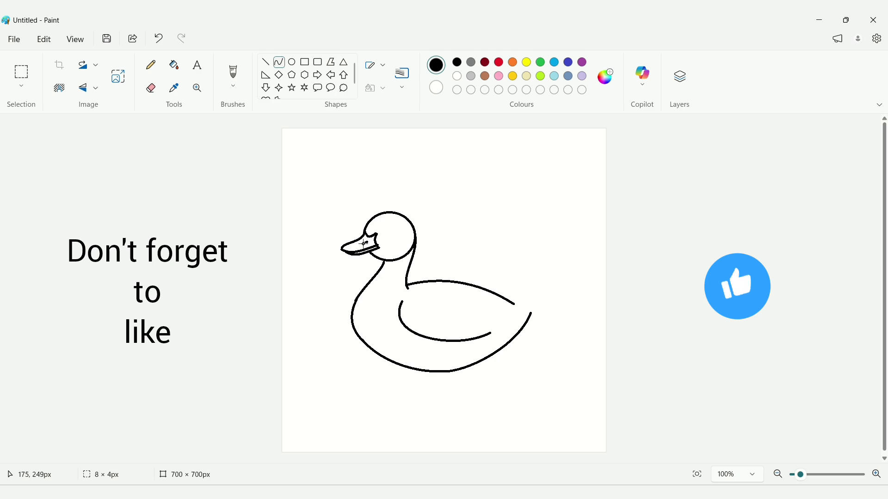
left_click(322, 244)
Draw a circular eye about 21 × 21 px inside the head and nudge it up and closer to the beak
left_click(294, 62)
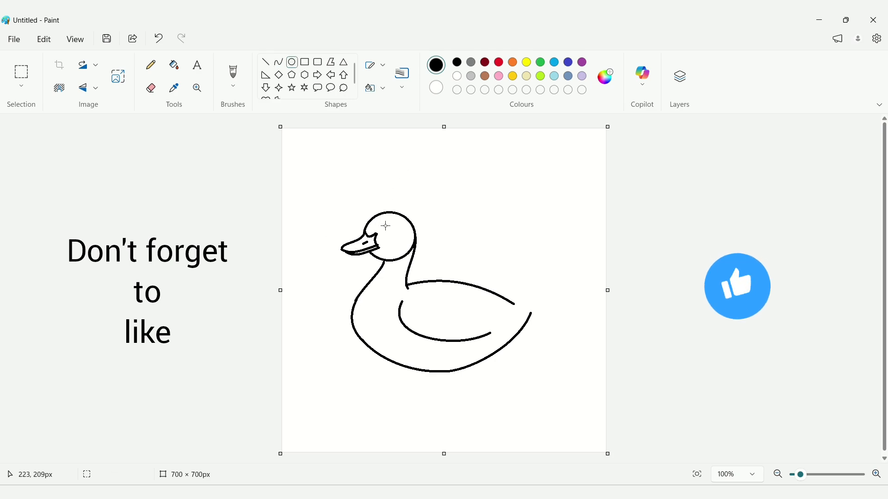
left_click_drag(389, 229, 399, 240)
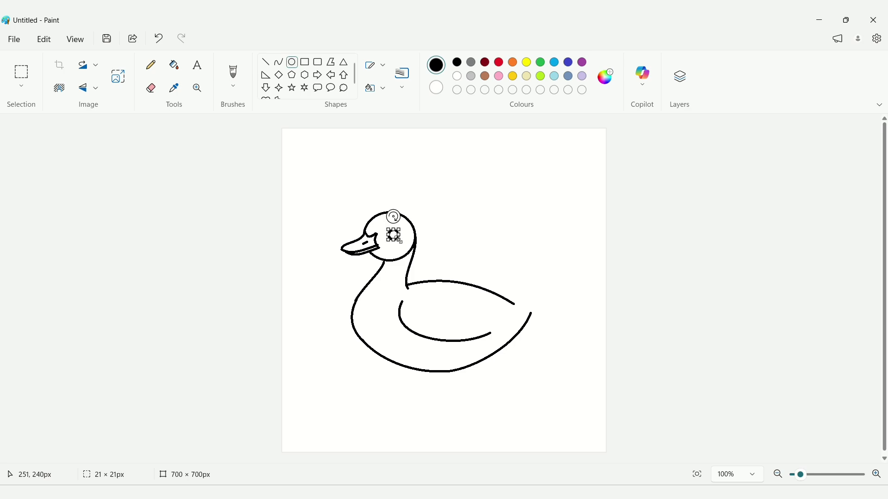
key("Up")
key("Up")
key("Right")
key("Right")
key("Right")
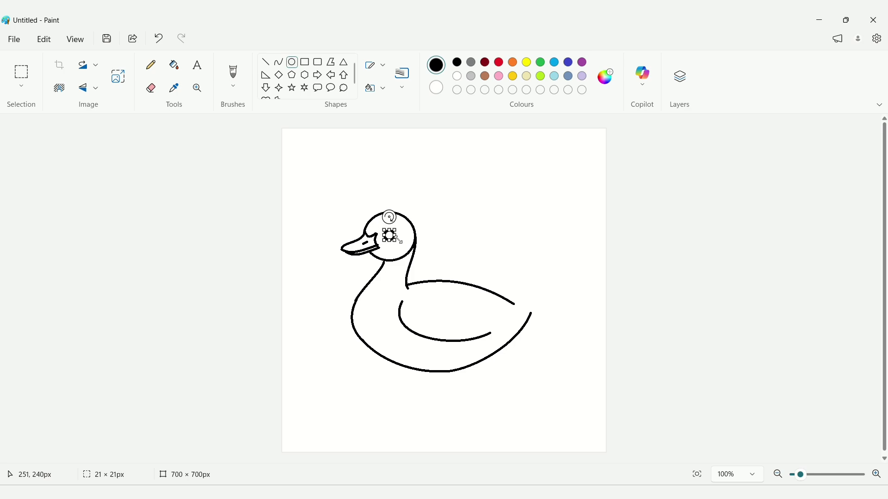
key("Up")
key("Up")
key("Up")
key("Up")
key("Up")
key("Left")
left_click(440, 232)
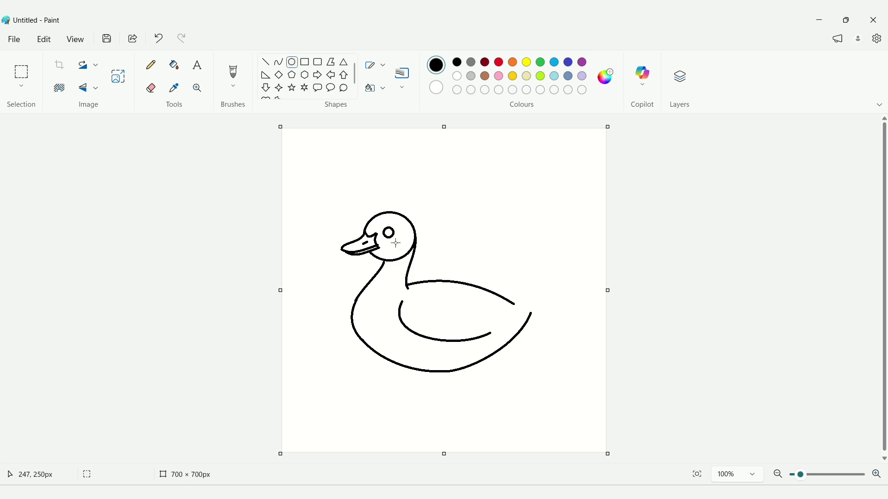
Enlarge the eraser and remove the part of the head circle that crosses the neck
left_click(151, 88)
key("ctrl+plus")
key("ctrl+plus")
key("ctrl+plus")
key("ctrl+plus")
key("ctrl+plus")
key("ctrl+plus")
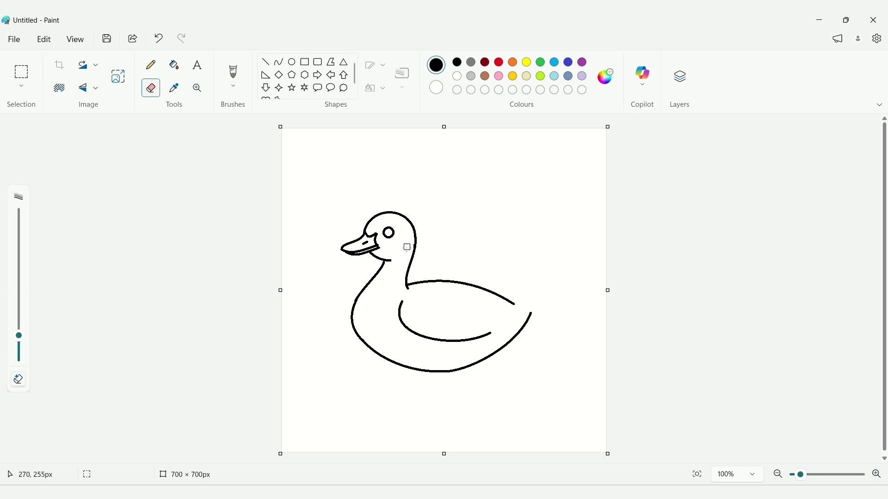
Draw a short, thin eyebrow curve about 23 × 11 px just above the eye
left_click(279, 62)
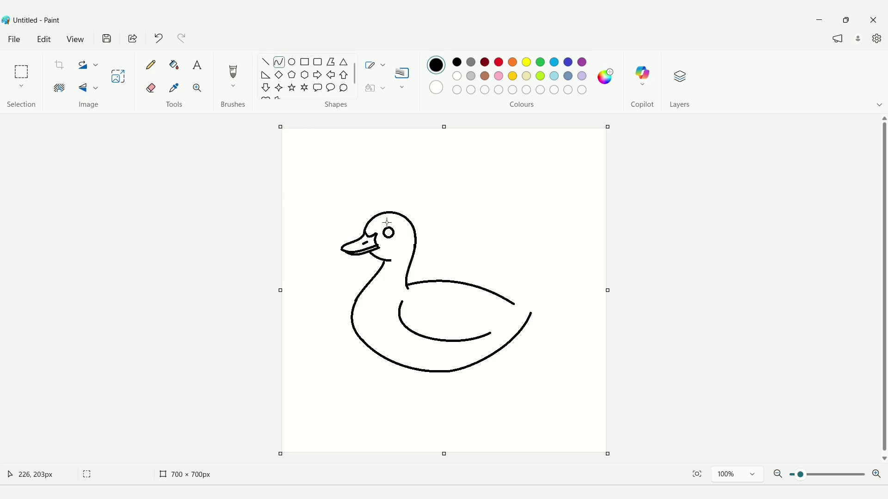
left_click_drag(388, 223, 395, 223)
left_click(395, 223)
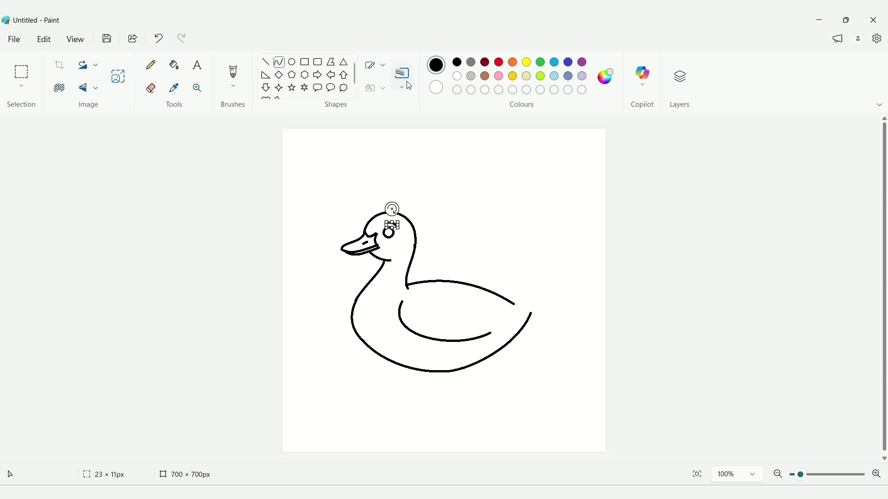
left_click(441, 155)
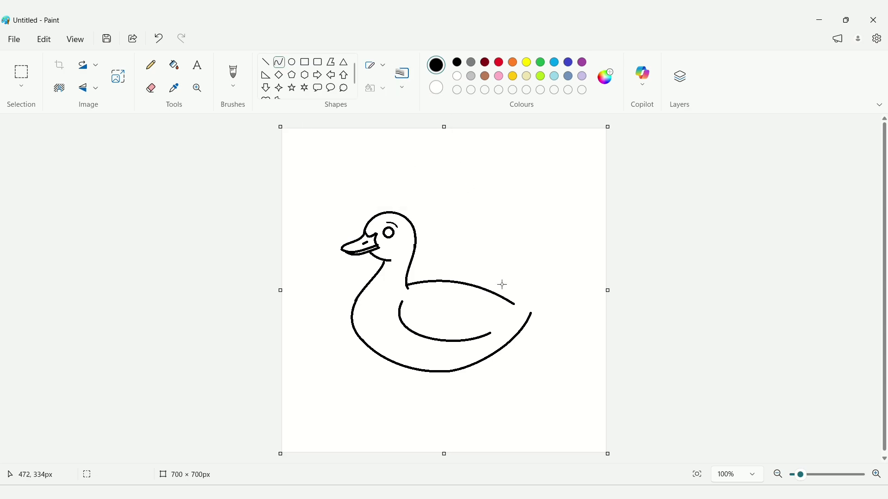
Draw three pointed, curved tail feathers joining the back line to the rear belly outline
mouse_move(503, 299)
left_mouse_down()
mouse_move(526, 290)
mouse_move(521, 306)
mouse_move(541, 290)
mouse_move(536, 308)
mouse_move(530, 290)
mouse_move(544, 290)
mouse_move(524, 318)
mouse_move(534, 304)
left_mouse_up()
left_click(513, 293)
left_click(519, 303)
left_click(569, 288)
key("ctrl+z")
left_click(527, 296)
left_click(546, 306)
key("ctrl+z")
left_click(564, 301)
left_click(544, 307)
left_click(531, 316)
left_click(522, 307)
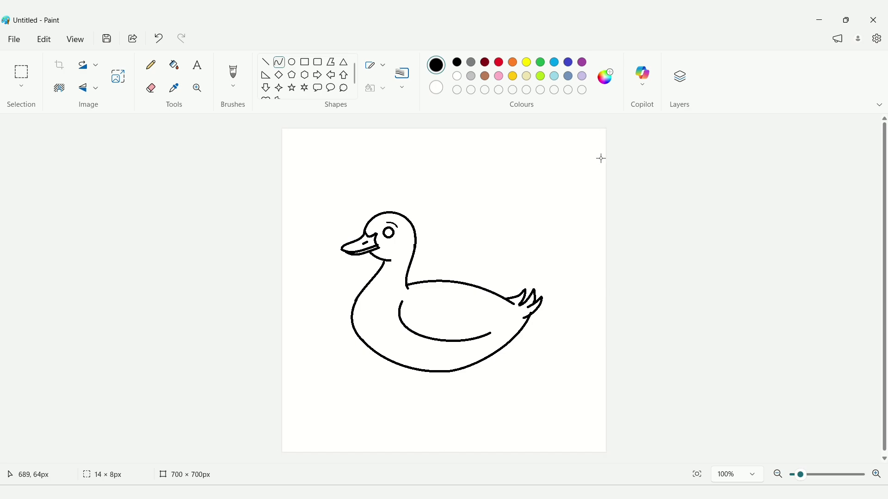
Draw the wing's upper edge and a row of pointed feather tips at its rear end
left_click(284, 67)
mouse_move(452, 301)
left_mouse_down()
mouse_move(499, 311)
mouse_move(477, 317)
mouse_move(490, 333)
mouse_move(453, 315)
mouse_move(450, 336)
left_mouse_up()
left_click(466, 308)
left_click(503, 308)
left_click(508, 325)
left_click(505, 317)
left_click(497, 323)
left_click(501, 325)
left_click(497, 329)
left_click(505, 334)
Draw a second, scalloped row of feather curves across the middle of the wing
left_click(474, 310)
left_click(471, 312)
left_click(454, 317)
left_click(474, 319)
left_click(464, 324)
left_click(450, 330)
left_click(471, 329)
left_click(464, 334)
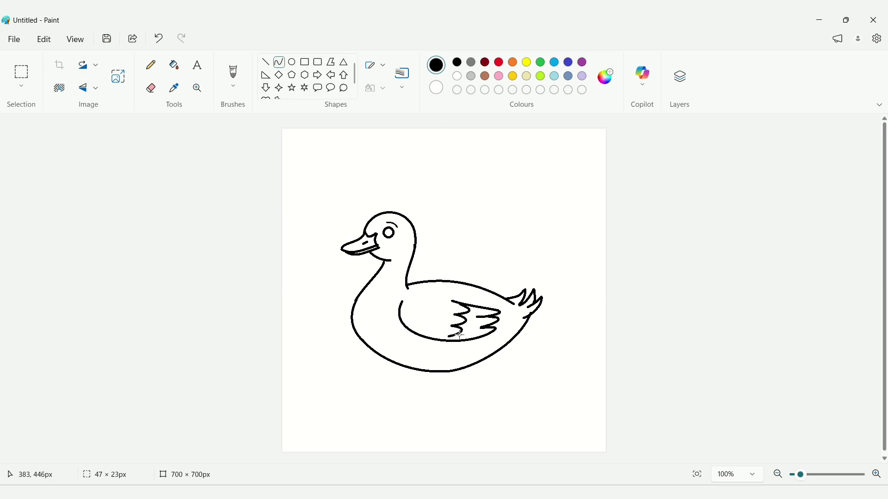
Draw two parallel curves around the lower neck to form a collar band
mouse_move(381, 269)
left_mouse_down()
mouse_move(409, 268)
mouse_move(395, 277)
mouse_move(407, 278)
left_mouse_up()
left_click(386, 279)
left_click(401, 279)
left_click(439, 260)
left_click(380, 286)
left_click(399, 284)
left_click(506, 221)
Draw the thigh fold beneath the belly and the sides of the leg below it
mouse_move(437, 366)
left_mouse_down()
mouse_move(462, 363)
mouse_move(447, 373)
mouse_move(462, 409)
mouse_move(431, 398)
mouse_move(445, 408)
mouse_move(459, 402)
left_mouse_up()
left_click(455, 373)
left_click(464, 387)
left_click(449, 377)
left_click(449, 381)
left_click(464, 384)
left_click(454, 382)
left_click(456, 390)
Try drawing a webbed foot on the leg, and undo the last five strokes
left_click(425, 396)
left_click(440, 391)
left_click(437, 392)
left_click(414, 404)
left_click(442, 399)
left_click(419, 407)
left_click(450, 400)
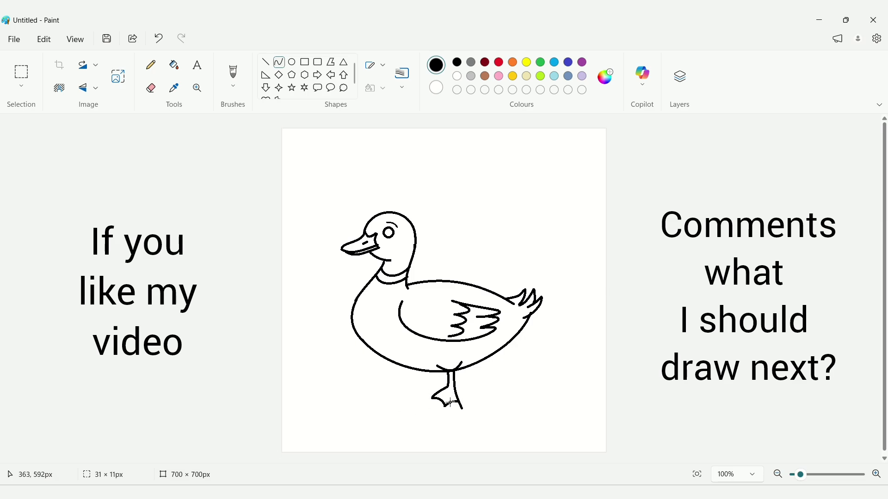
left_click(451, 400)
key("ctrl+z")
key("ctrl+z")
key("ctrl+z")
key("ctrl+z")
key("ctrl+z")
Redraw the leg beneath the thigh fold with curves and add a webbed foot with pointed toes
mouse_move(445, 372)
left_mouse_down()
mouse_move(441, 388)
mouse_move(455, 389)
mouse_move(459, 410)
mouse_move(428, 399)
mouse_move(458, 410)
mouse_move(422, 371)
mouse_move(429, 386)
mouse_move(415, 401)
mouse_move(393, 385)
mouse_move(413, 385)
left_mouse_up()
left_click(447, 383)
left_click(447, 386)
left_click(453, 386)
left_click(453, 391)
left_click(438, 391)
left_click(452, 406)
left_click(392, 423)
left_click(446, 393)
Draw the second leg nearer the breast with curved sides and a webbed foot
left_click(390, 390)
left_click(423, 378)
left_click(423, 378)
left_click(388, 390)
left_click(408, 396)
left_click(394, 390)
left_click(401, 392)
left_click(394, 385)
left_click(409, 383)
left_click(362, 383)
Remove the webbing of the second foot and redraw its toe edges with curves and an inner toe line
left_click(152, 88)
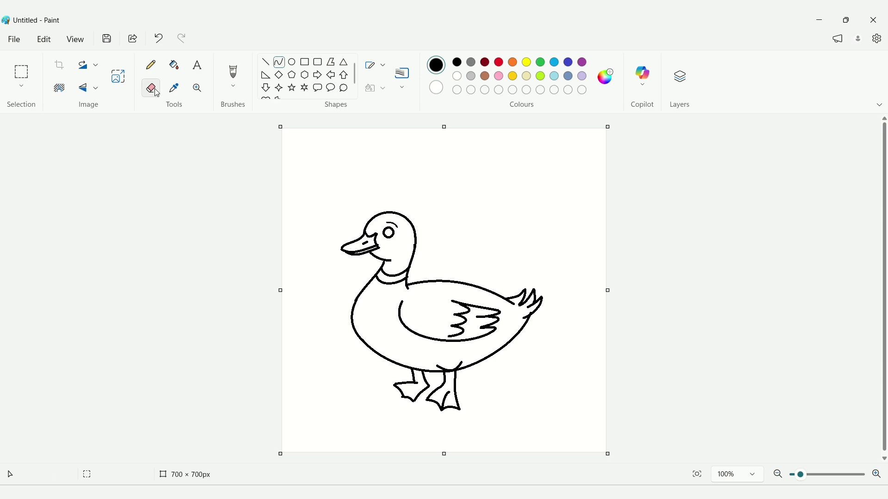
left_click(278, 62)
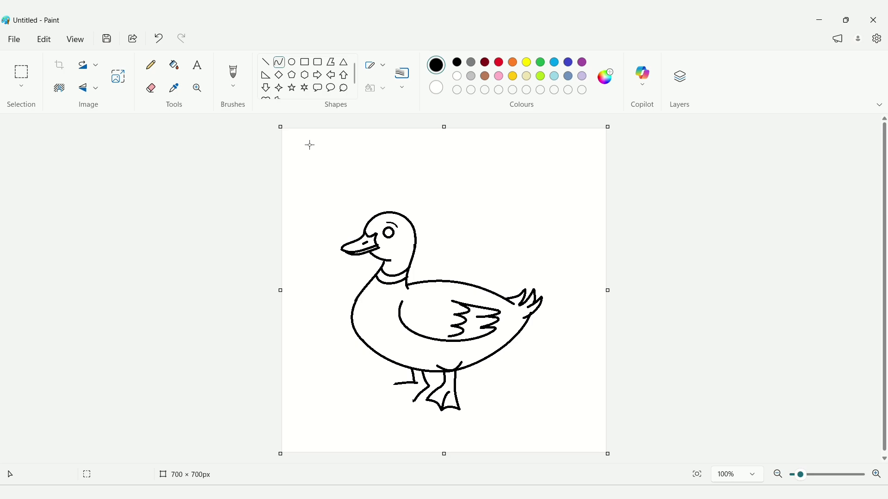
mouse_move(394, 384)
left_mouse_down()
mouse_move(413, 401)
mouse_move(415, 388)
left_mouse_up()
left_click(398, 390)
left_click(366, 403)
left_click(405, 399)
left_click(372, 419)
left_click(407, 392)
left_click(365, 384)
Draw a small circle inside the eye and a round cheek about 28 × 25 px behind it
left_click(151, 89)
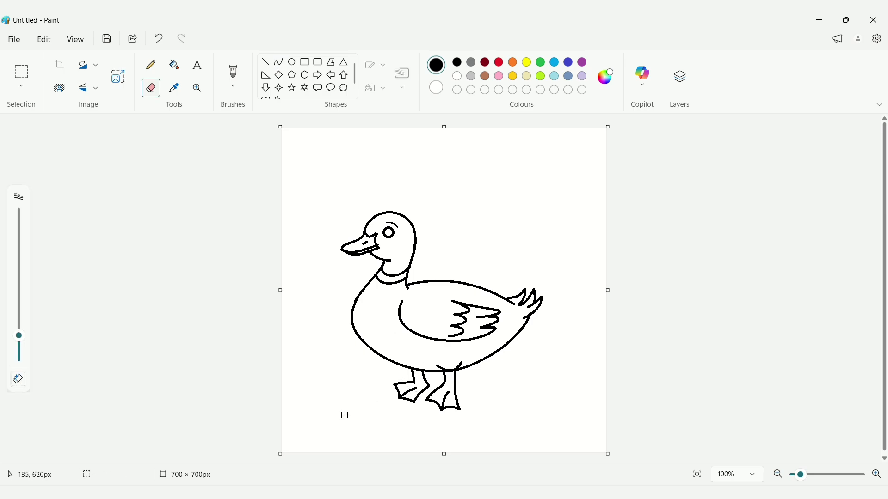
left_click(291, 62)
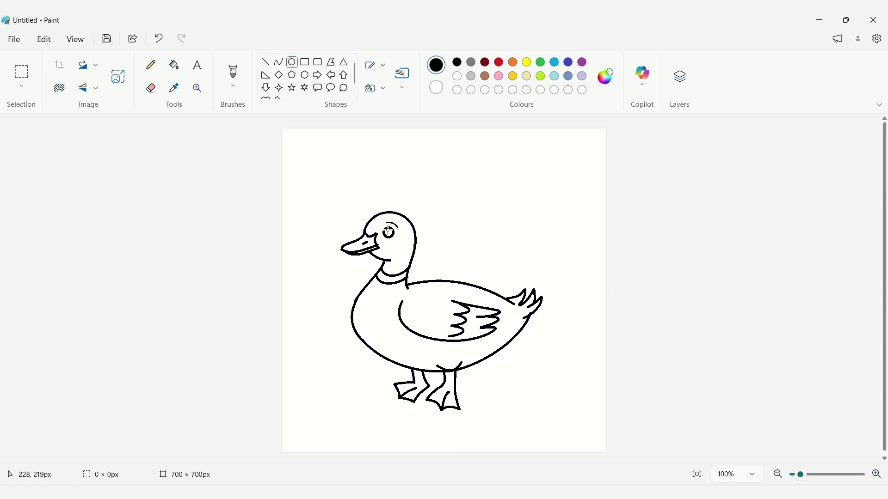
left_click_drag(398, 238, 410, 248)
Draw small scalloped feather marks on the breast, with a separate curve below them at the body outline
left_click(278, 62)
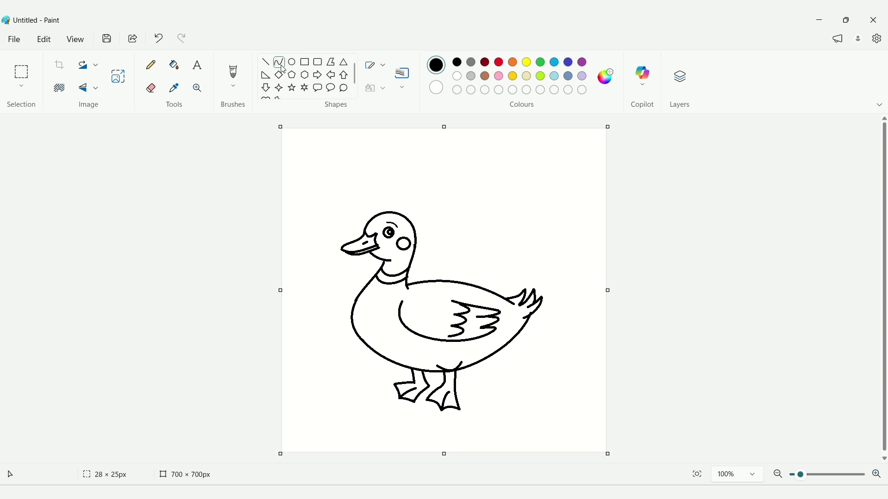
mouse_move(370, 301)
left_mouse_down()
mouse_move(359, 307)
mouse_move(378, 317)
mouse_move(368, 310)
mouse_move(377, 304)
left_mouse_up()
left_click(325, 357)
left_click(369, 311)
left_click(369, 311)
left_click(377, 356)
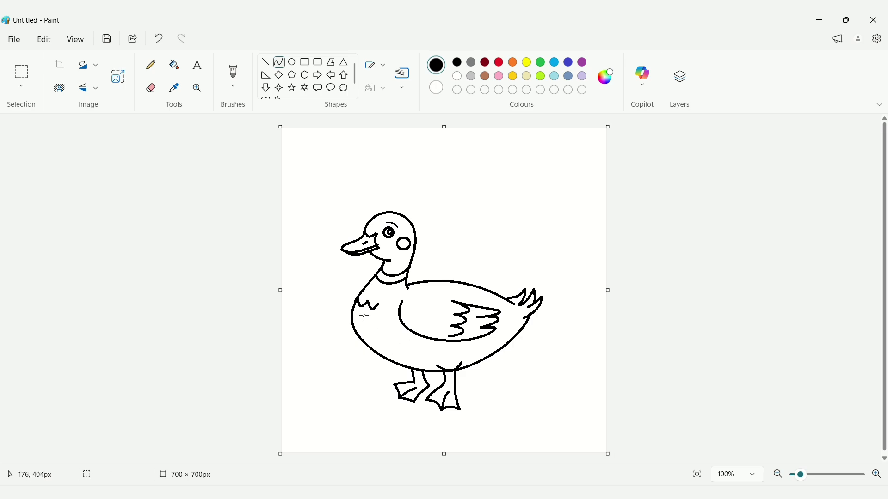
mouse_move(354, 317)
left_mouse_down()
mouse_move(371, 319)
mouse_move(357, 325)
left_mouse_up()
left_click(357, 325)
left_click(380, 321)
Close the rear wing feathers with short curves between their tips
mouse_move(480, 309)
left_mouse_down()
mouse_move(475, 335)
mouse_move(465, 339)
mouse_move(487, 321)
mouse_move(481, 336)
left_mouse_up()
left_click(488, 357)
key("ctrl+z")
left_click(487, 320)
left_click(525, 322)
left_click(487, 329)
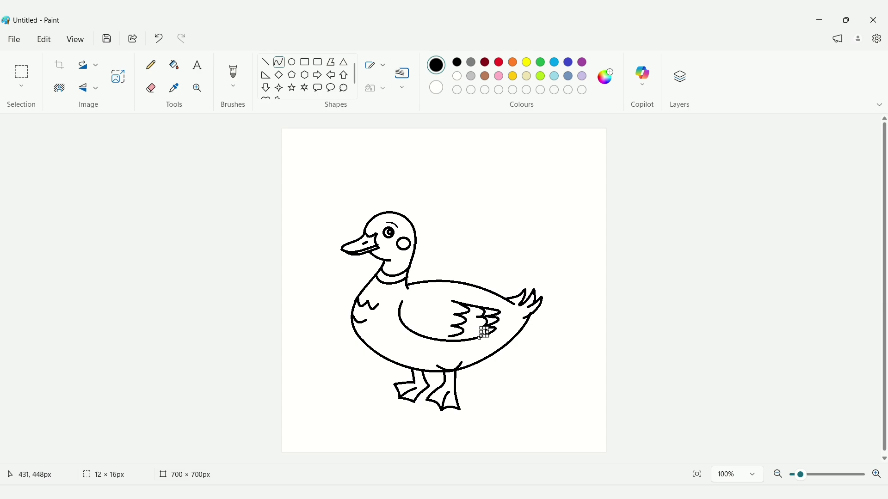
left_click(538, 371)
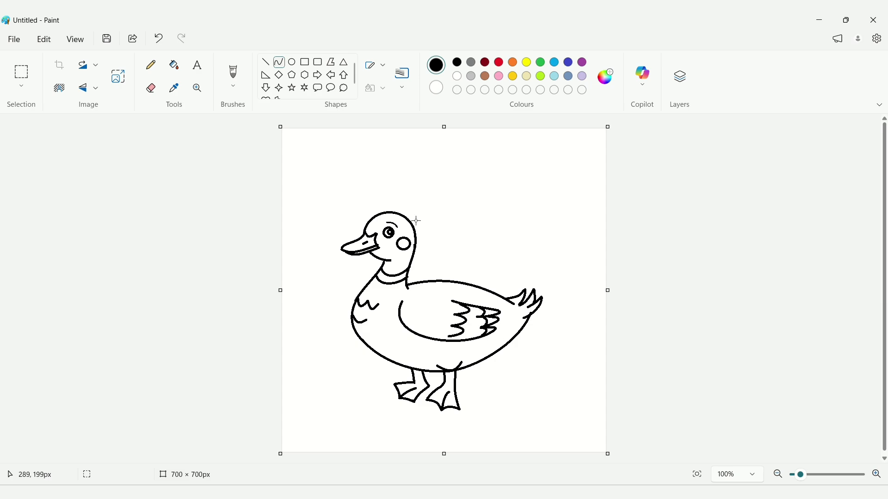
Fill the eye black and fill the cheek and head with red
left_click(174, 64)
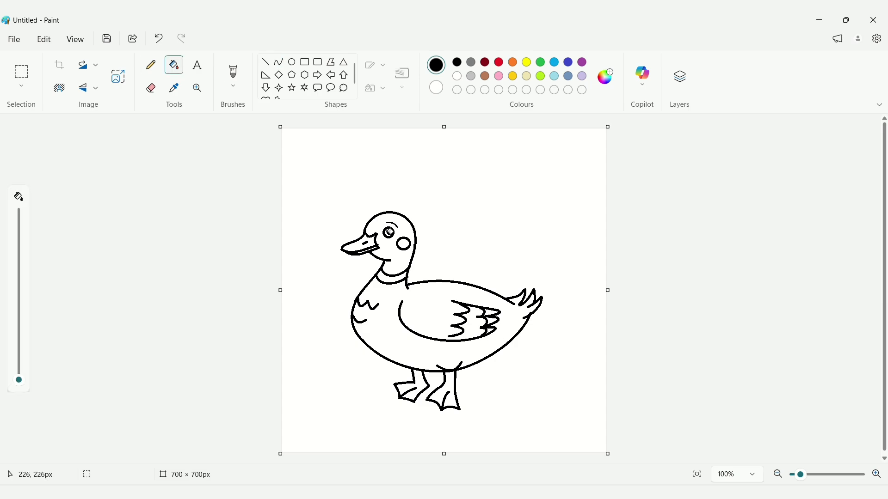
left_click(499, 62)
left_click(404, 244)
left_click(606, 76)
left_click(627, 73)
left_click(386, 254)
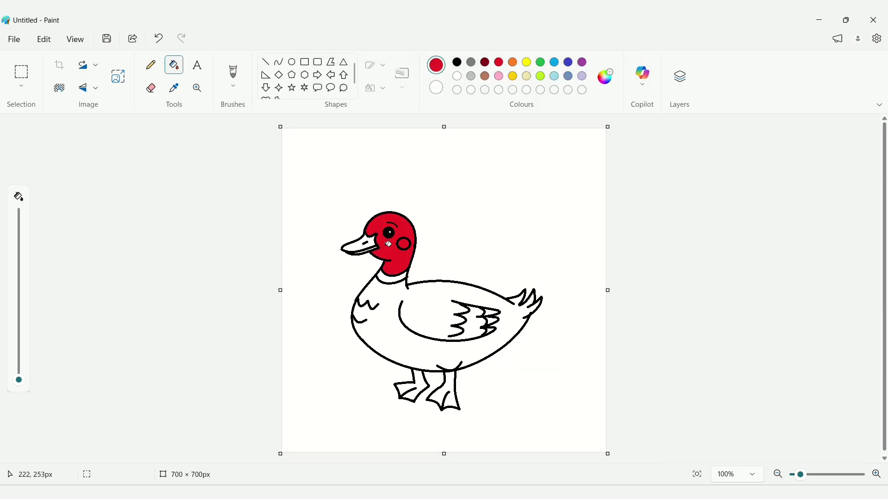
Undo the head's red fill, then fill the head green and the upper part of the bill orange
key("ctrl+z")
left_click(541, 62)
left_click(397, 245)
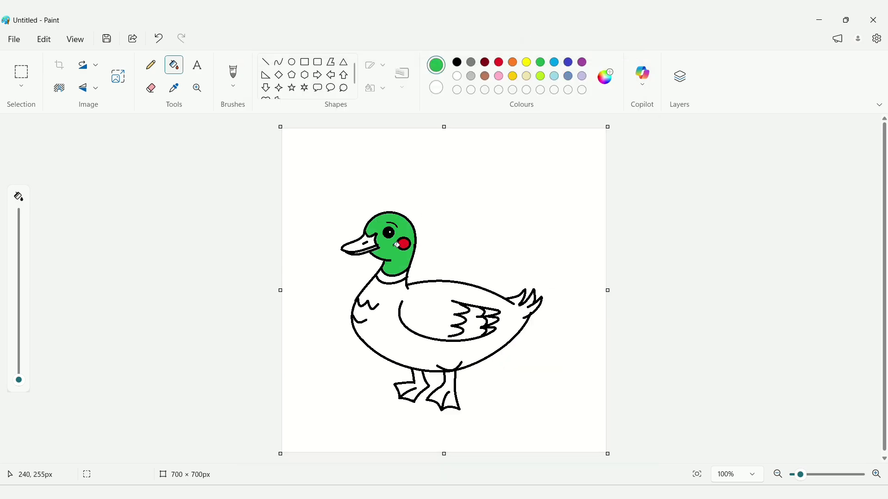
left_click(513, 62)
left_click(359, 246)
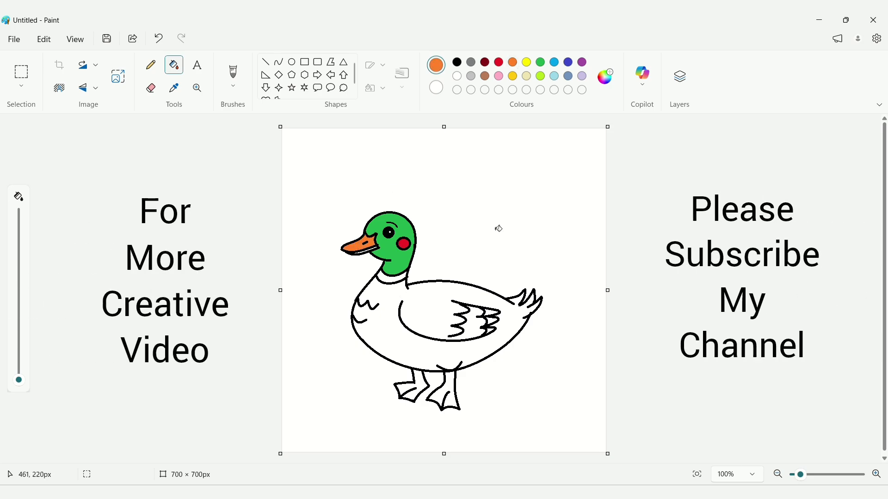
Try dark red on the duck's body, wing and tail, and replace it with a brown fill
left_click(485, 62)
left_click(397, 343)
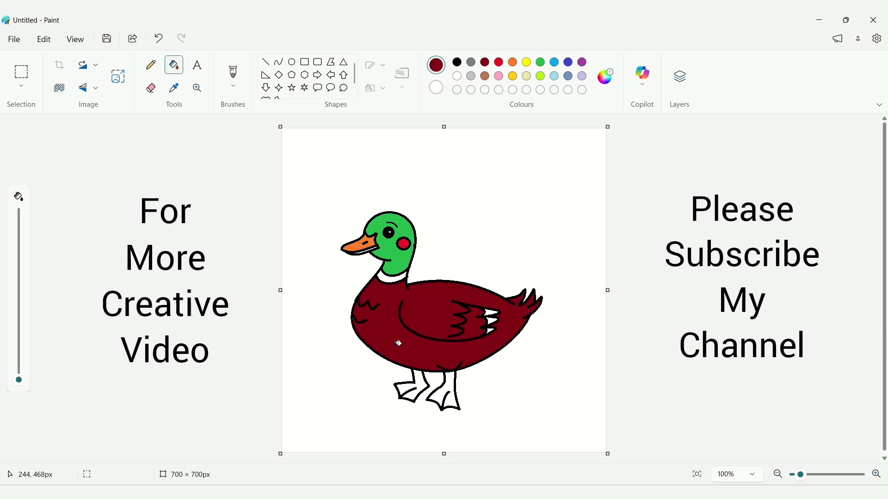
left_click(485, 76)
left_click(438, 328)
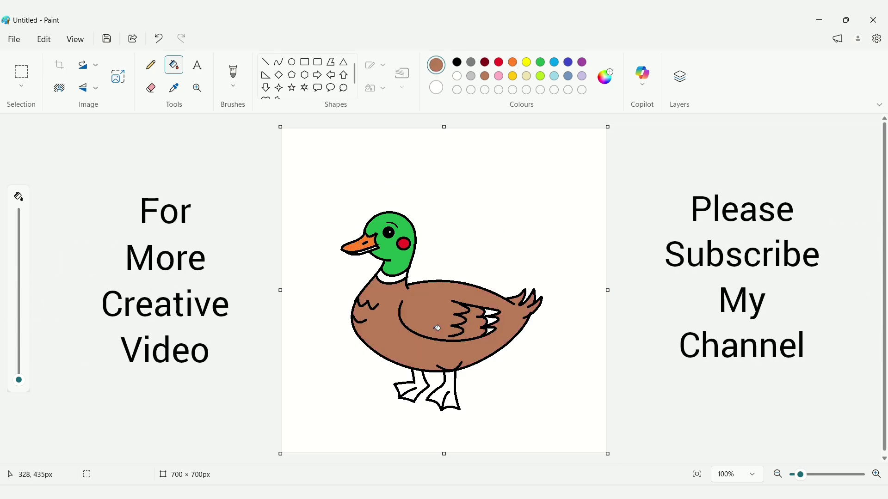
Fill both of the duck's legs and webbed feet with orange
left_click(513, 61)
left_click(445, 390)
left_click(420, 384)
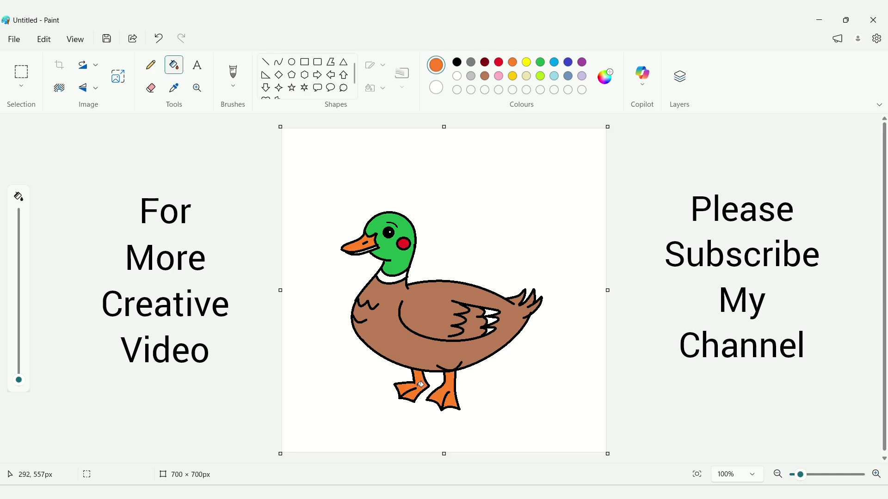
Set the fill colour to white and zoom in on the duck's head
left_click(457, 76)
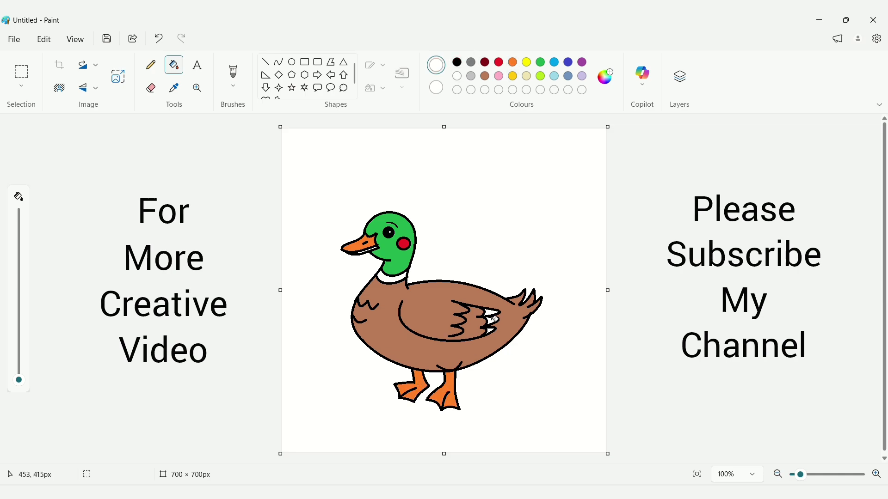
scroll(373, 255, "up", 5)
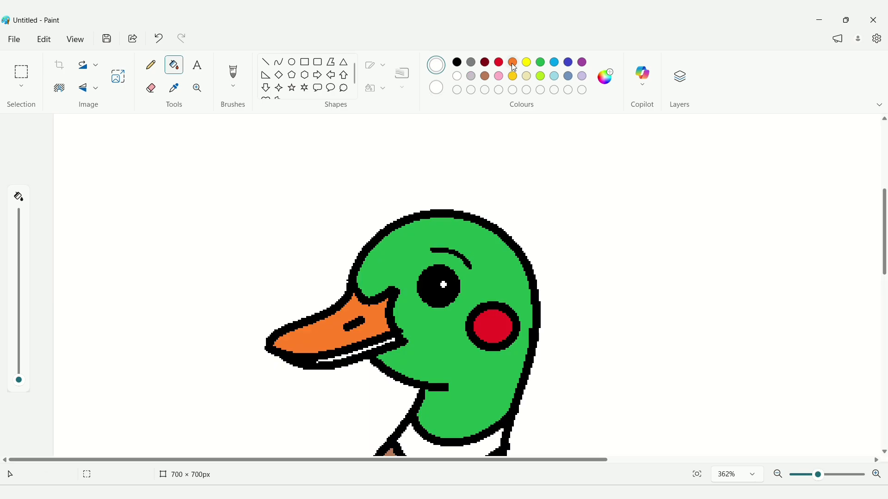